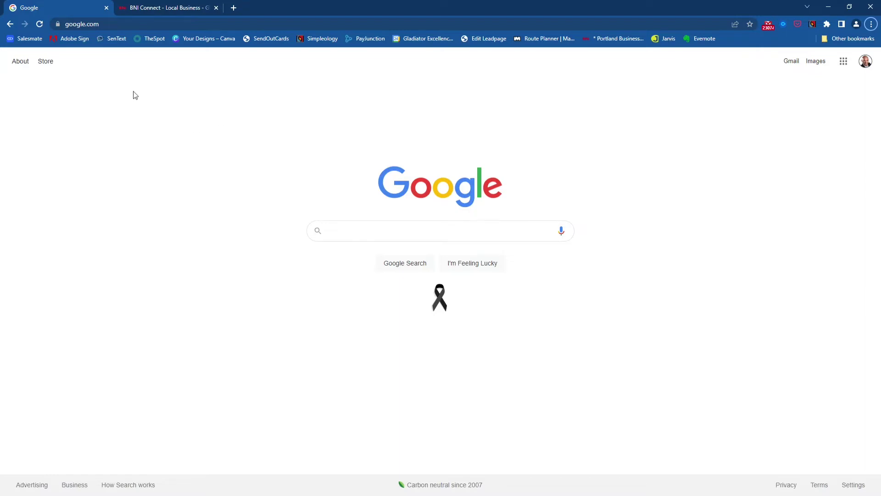
Step: Switch to BNI Connect and start a new visitor registration from the chapter shortcuts
{"action": "left_click", "coordinate": [161, 10]}
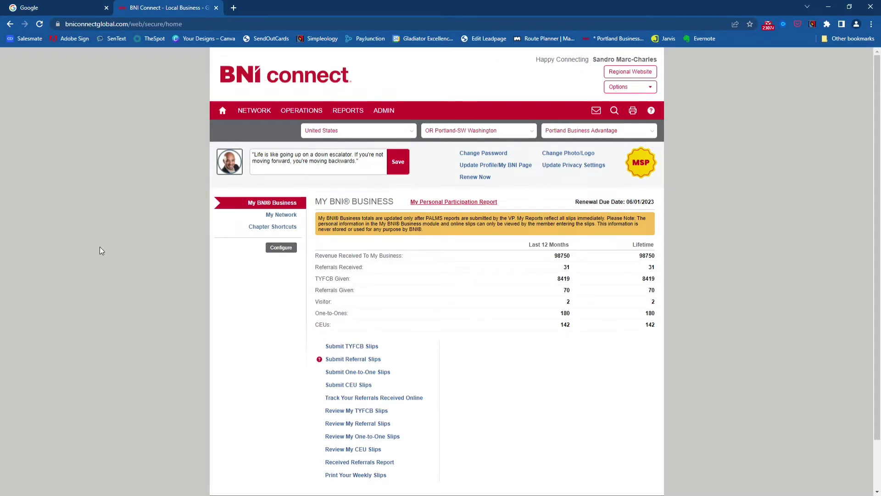
{"action": "left_click", "coordinate": [287, 228]}
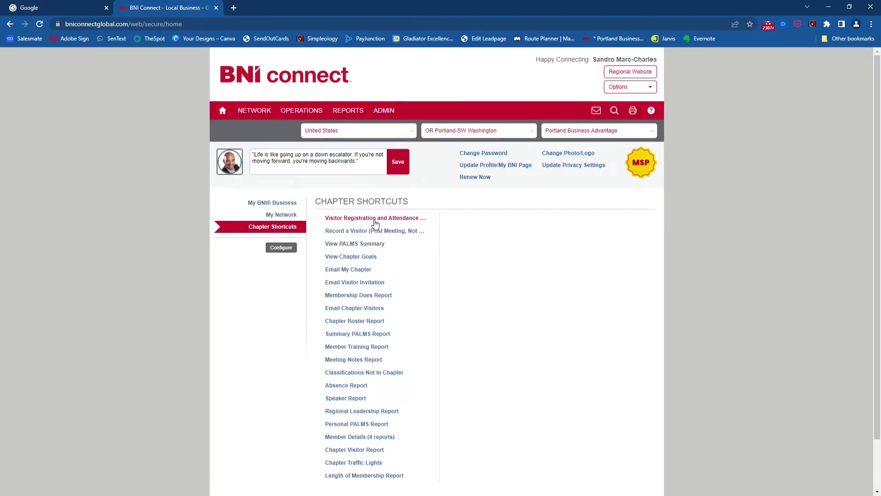
{"action": "left_click", "coordinate": [372, 224]}
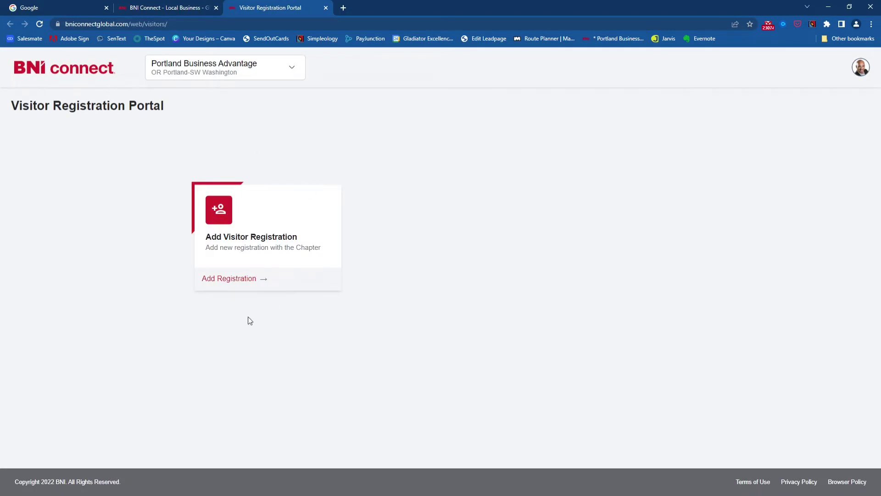
{"action": "left_click", "coordinate": [239, 283]}
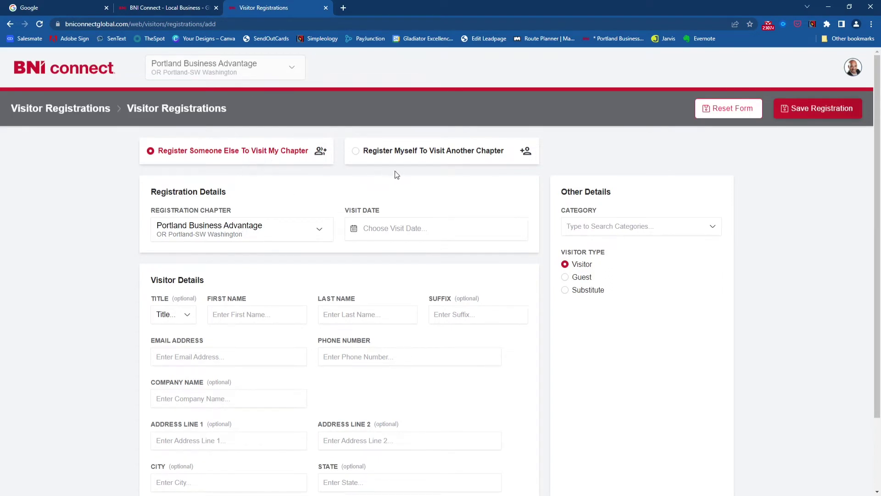
Step: Choose to register myself to visit another chapter, and view the countries, regions and chapters offered for the registration chapter
{"action": "left_click", "coordinate": [424, 157]}
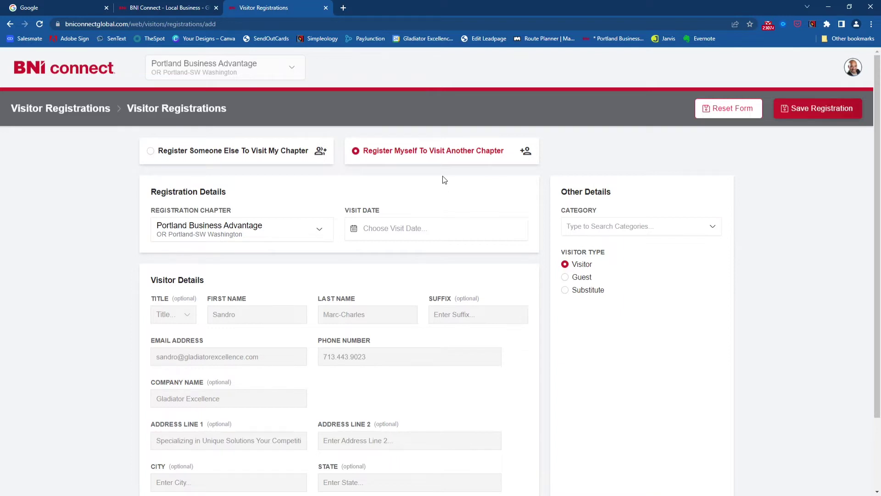
{"action": "left_click", "coordinate": [569, 280]}
{"action": "left_click", "coordinate": [323, 229]}
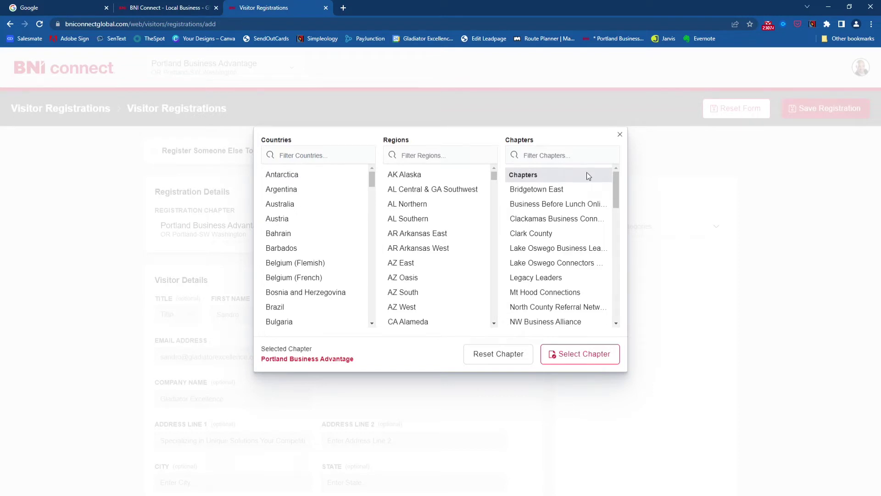
{"action": "left_click", "coordinate": [620, 135]}
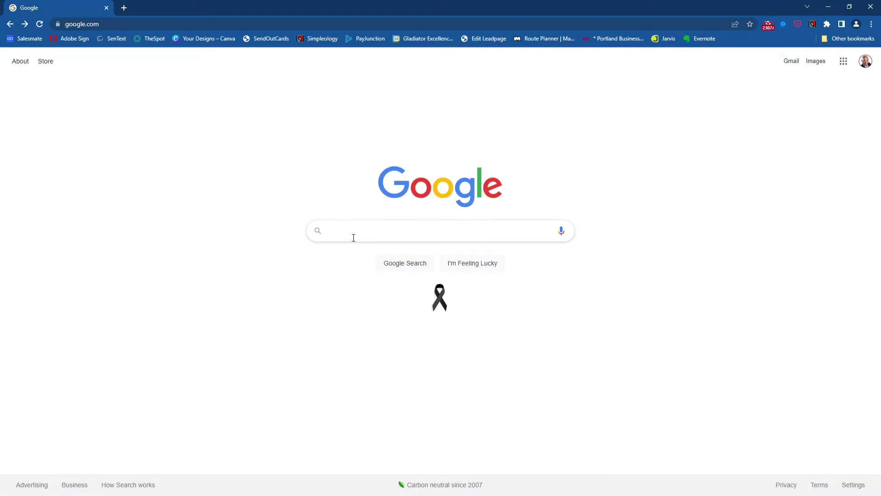
Step: Search the web for "BNI Florida"
{"action": "type", "text": "BNI "}
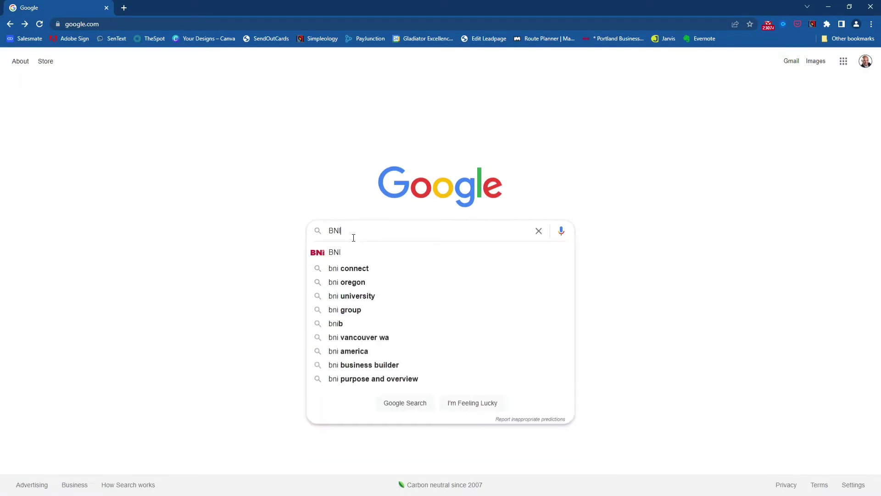
{"action": "type", "text": "Florida"}
{"action": "key", "text": "Return"}
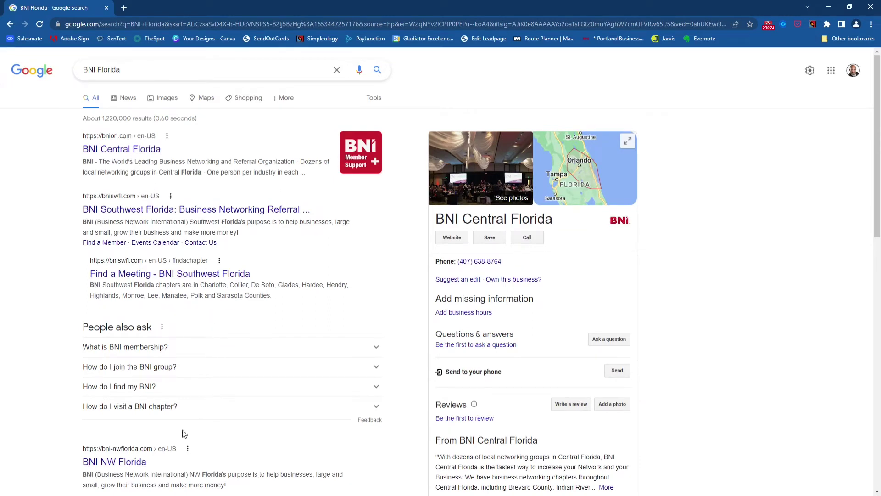
Step: Search the web for "BNI Oregon" and open the BNI Oregon website from the results
{"action": "left_click", "coordinate": [125, 81]}
{"action": "key", "text": "ctrl+a"}
{"action": "key", "text": "BackSpace"}
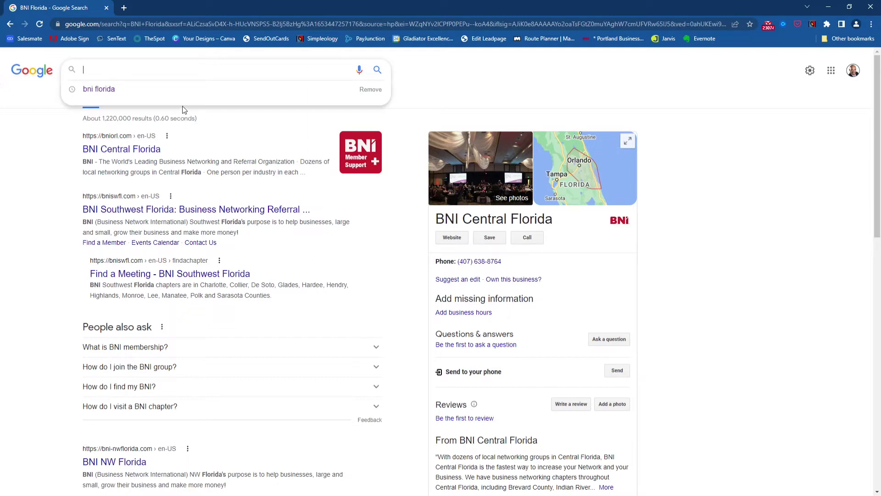
{"action": "type", "text": "B"}
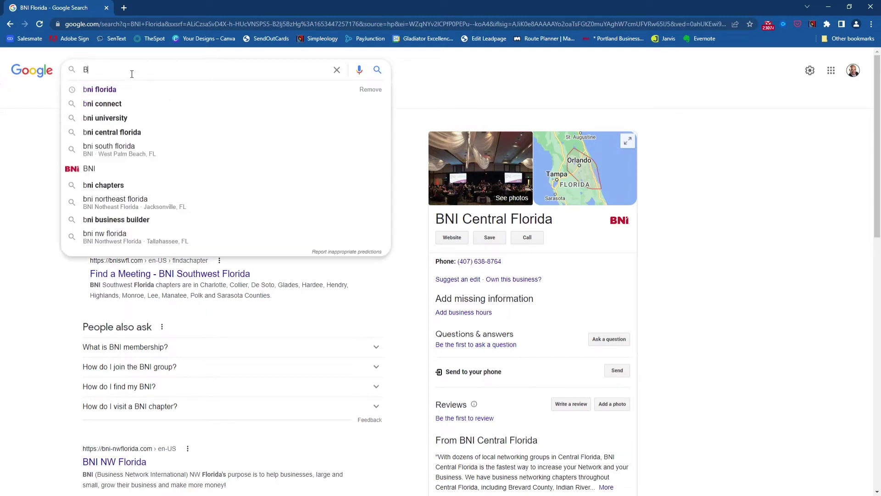
{"action": "type", "text": "NI Oregon"}
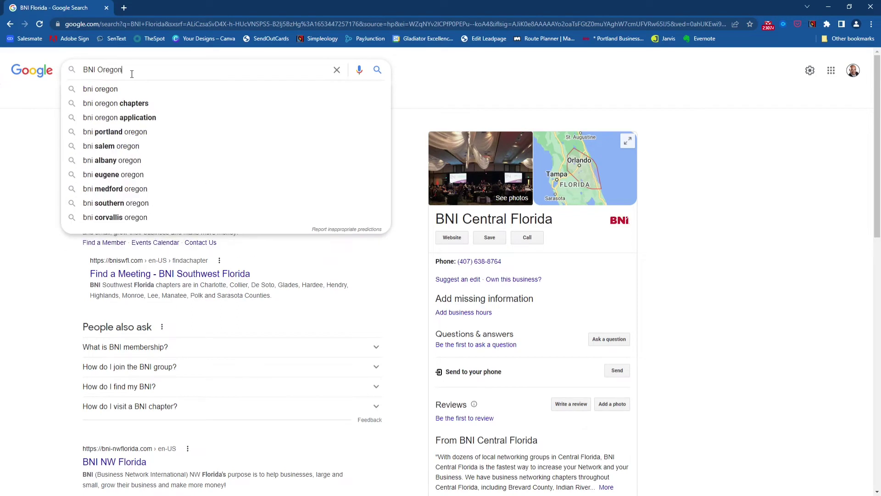
{"action": "key", "text": "Return"}
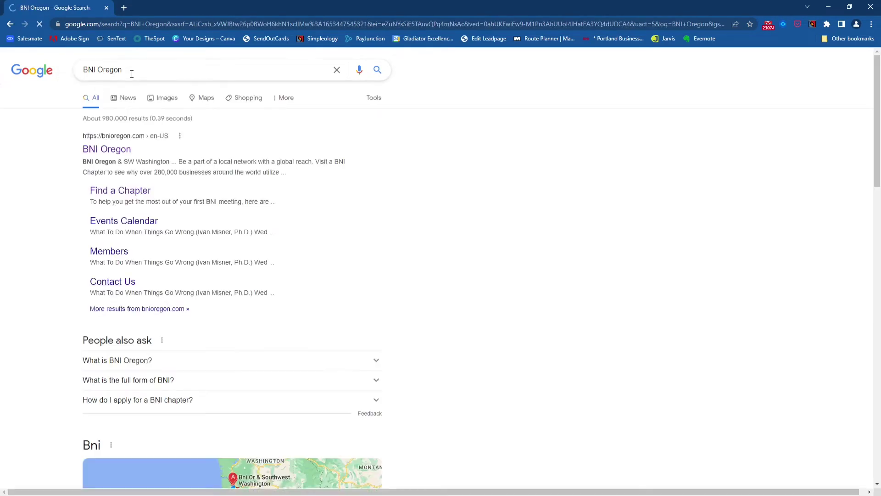
{"action": "left_click", "coordinate": [112, 156]}
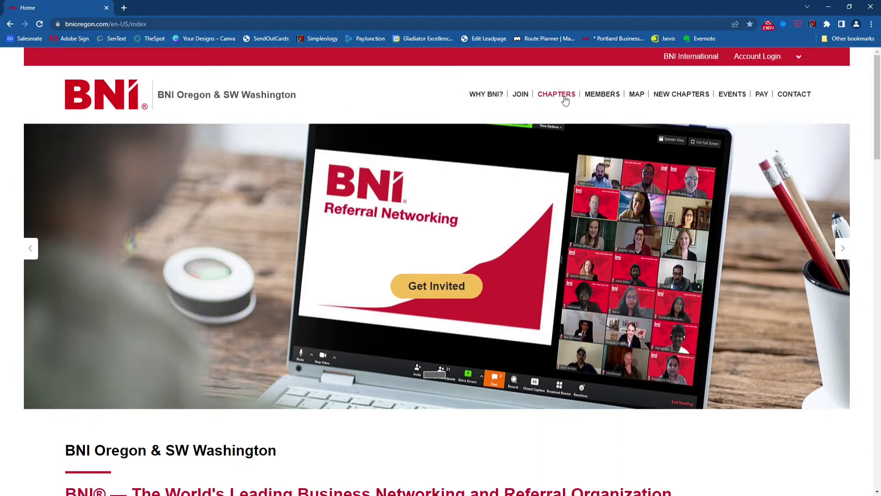
Step: On the site's Find a Chapter page, find chapters in the city of Portland with a Morning meeting time and Friday meeting day
{"action": "left_click", "coordinate": [564, 97]}
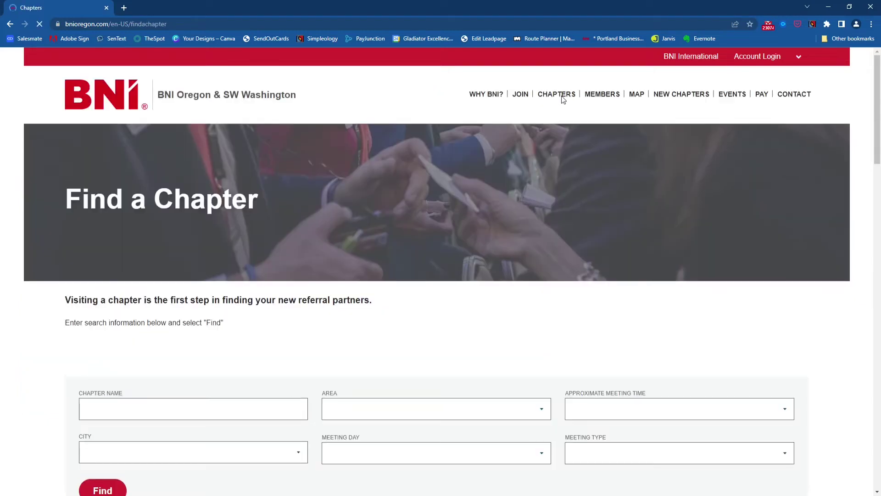
{"action": "scroll", "coordinate": [496, 313], "scroll_direction": "down", "scroll_amount": 1}
{"action": "scroll", "coordinate": [496, 314], "scroll_direction": "up", "scroll_amount": 1}
{"action": "scroll", "coordinate": [427, 319], "scroll_direction": "down", "scroll_amount": 1}
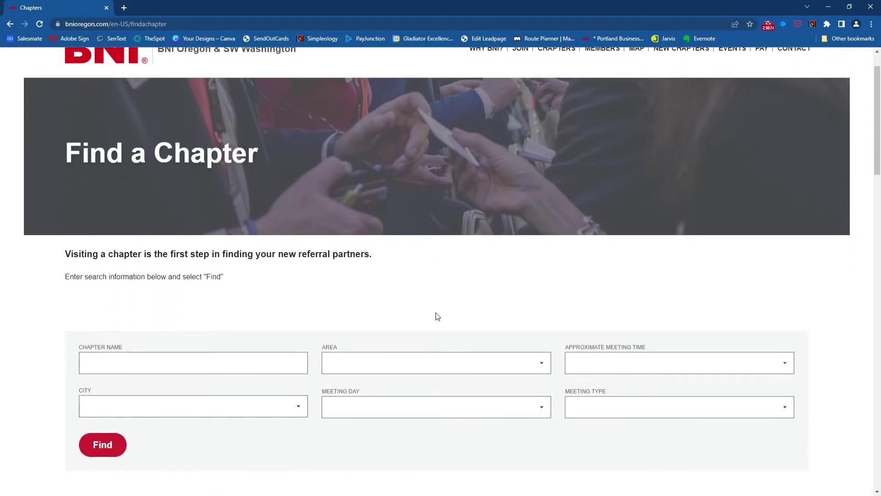
{"action": "scroll", "coordinate": [437, 314], "scroll_direction": "down", "scroll_amount": 1}
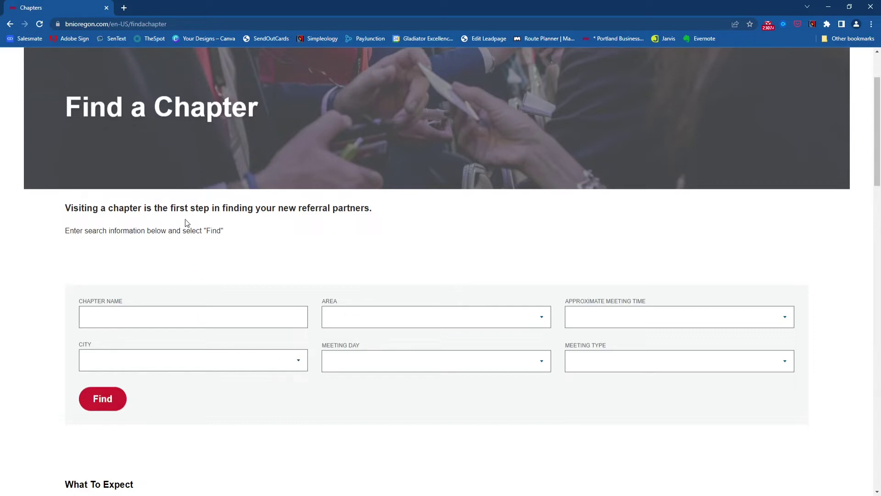
{"action": "left_click", "coordinate": [102, 326]}
{"action": "left_click", "coordinate": [620, 345]}
{"action": "left_click", "coordinate": [344, 415]}
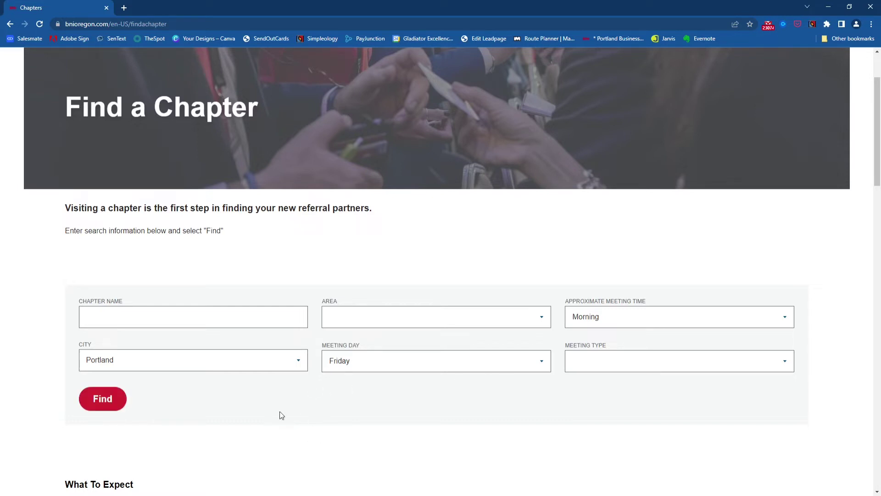
{"action": "left_click", "coordinate": [103, 399]}
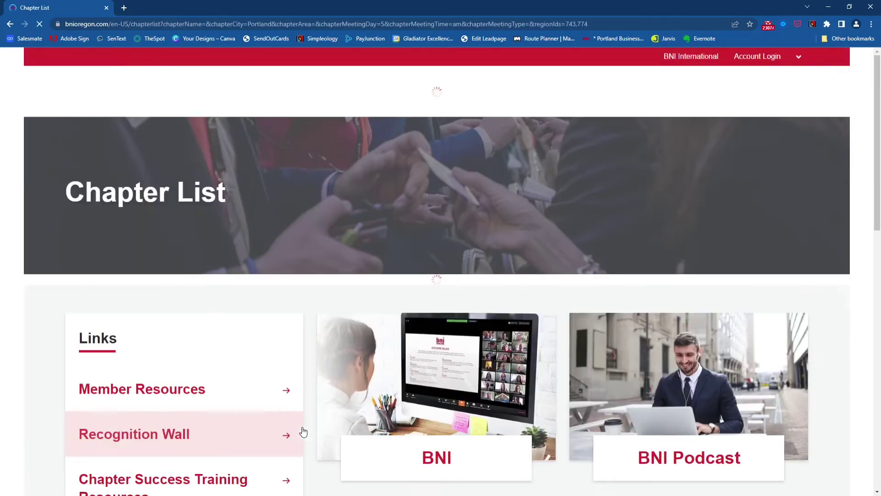
Step: Open the details of the Portland chapter, OR Portland-SW Washington, listed under the exact matches
{"action": "scroll", "coordinate": [350, 324], "scroll_direction": "down", "scroll_amount": 3}
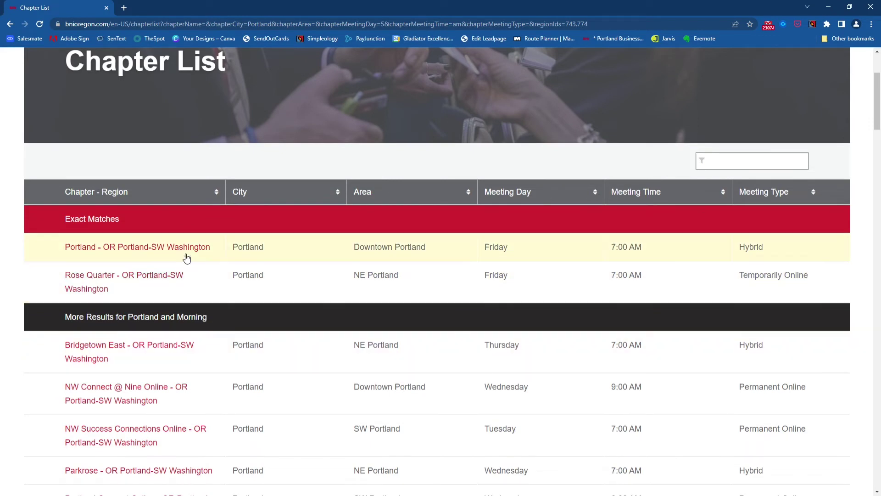
{"action": "left_click", "coordinate": [179, 252]}
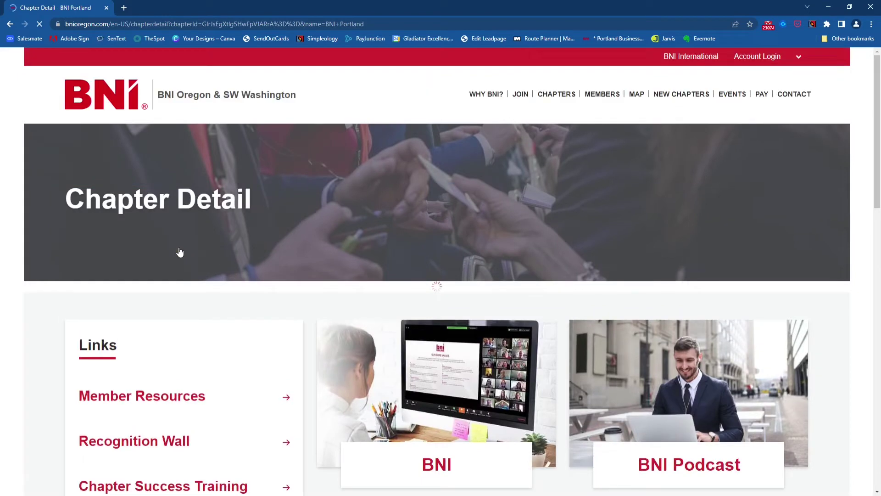
{"action": "scroll", "coordinate": [559, 275], "scroll_direction": "down", "scroll_amount": 3}
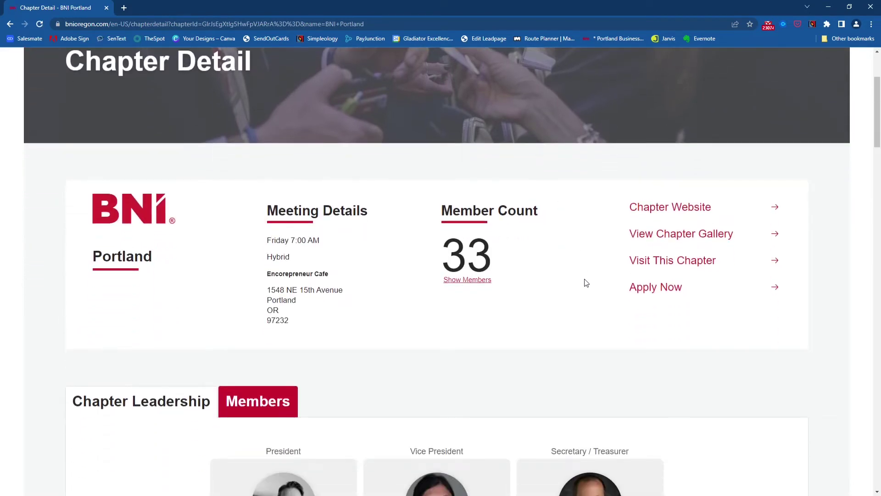
Step: Show the Portland chapter's members and look through their companies and professions
{"action": "left_click", "coordinate": [472, 285]}
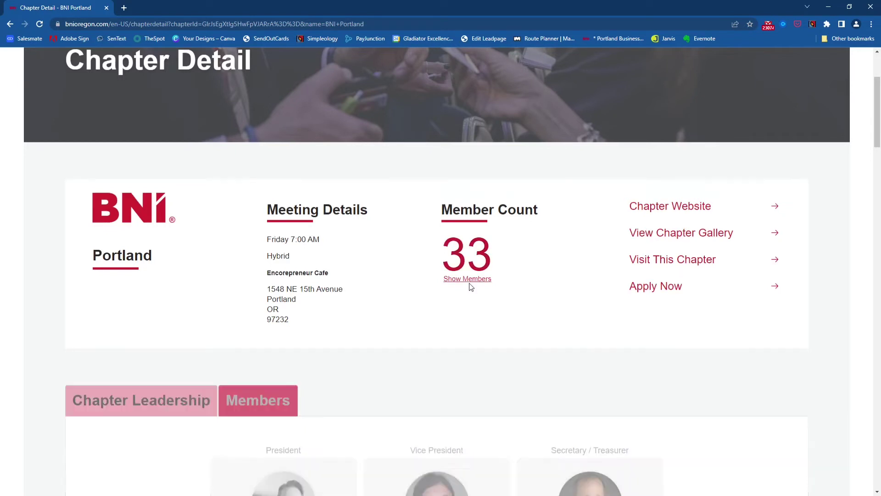
{"action": "scroll", "coordinate": [580, 311], "scroll_direction": "down", "scroll_amount": 1}
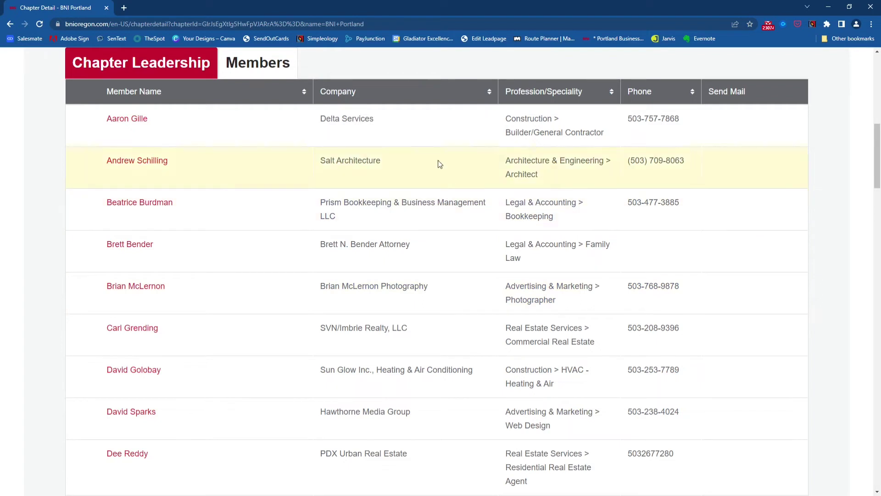
{"action": "scroll", "coordinate": [585, 351], "scroll_direction": "down", "scroll_amount": 2}
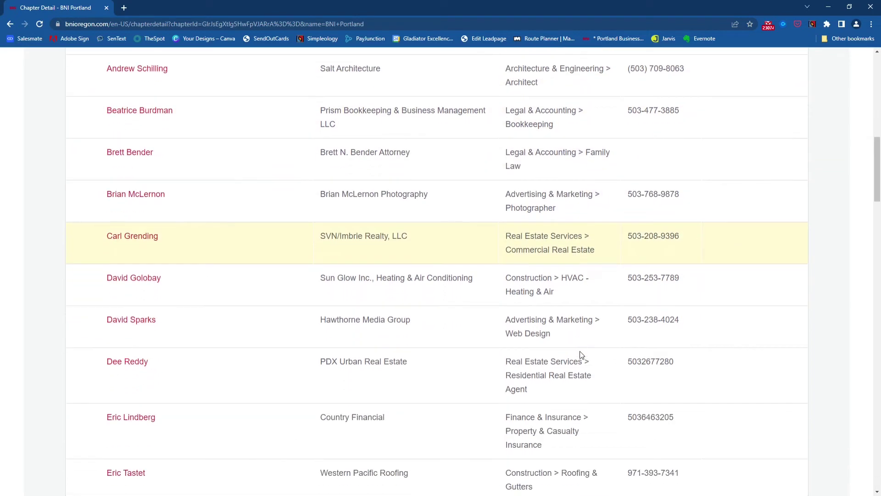
{"action": "scroll", "coordinate": [585, 329], "scroll_direction": "down", "scroll_amount": 2}
{"action": "scroll", "coordinate": [586, 327], "scroll_direction": "down", "scroll_amount": 1}
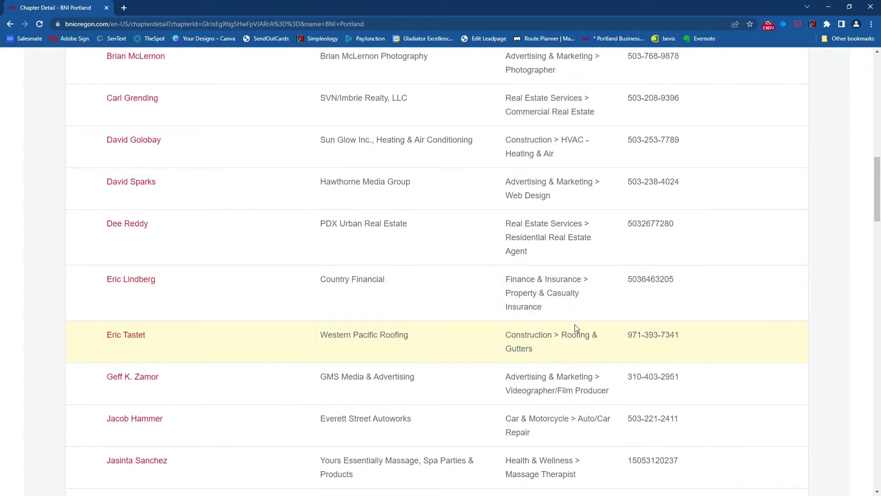
{"action": "scroll", "coordinate": [576, 326], "scroll_direction": "up", "scroll_amount": 10}
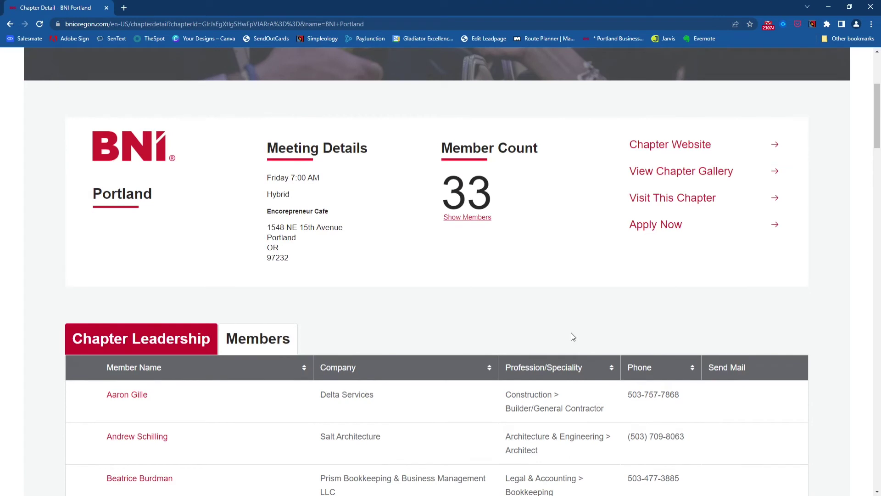
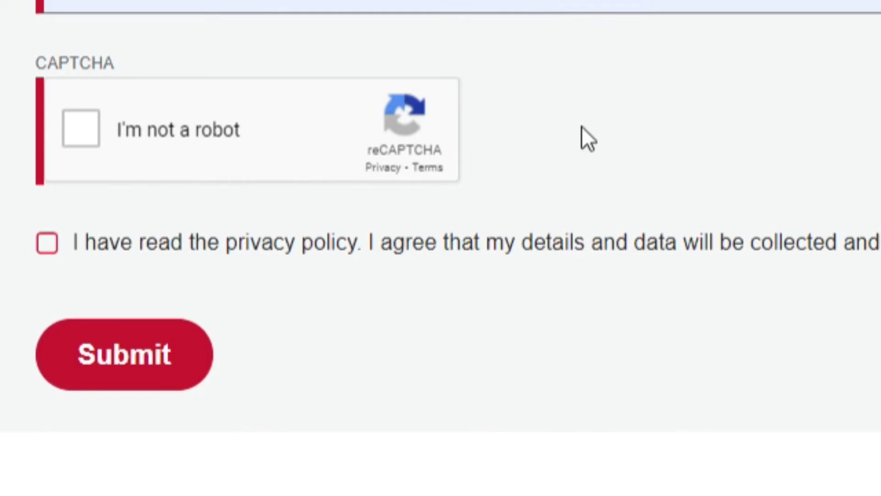
Step: Complete the CAPTCHA, agree to the privacy policy and submit the form
{"action": "left_click", "coordinate": [83, 130]}
{"action": "left_click", "coordinate": [48, 243]}
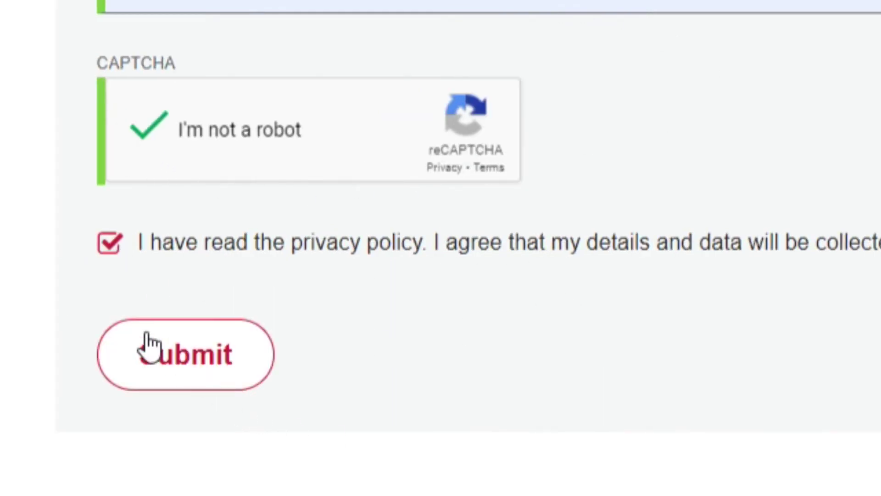
{"action": "left_click", "coordinate": [169, 353]}
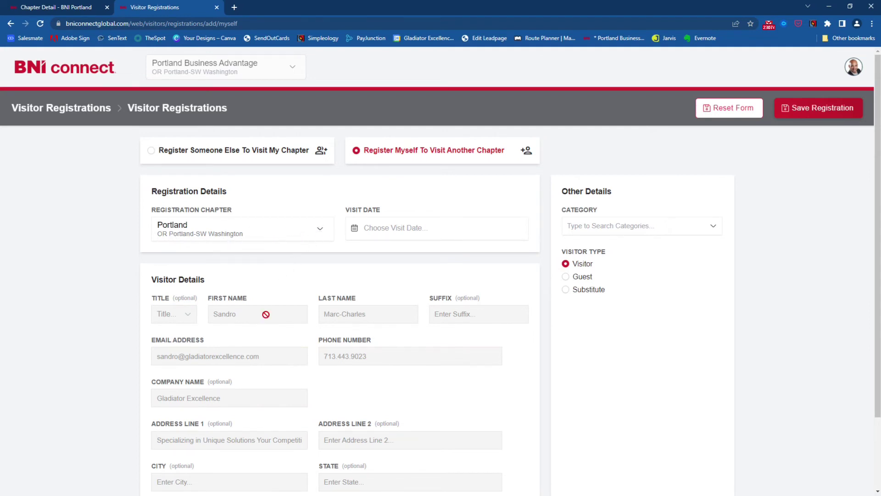
Step: Review the visitor details and set the visit date for the Portland chapter to 07/08/2022
{"action": "scroll", "coordinate": [455, 330], "scroll_direction": "down", "scroll_amount": 2}
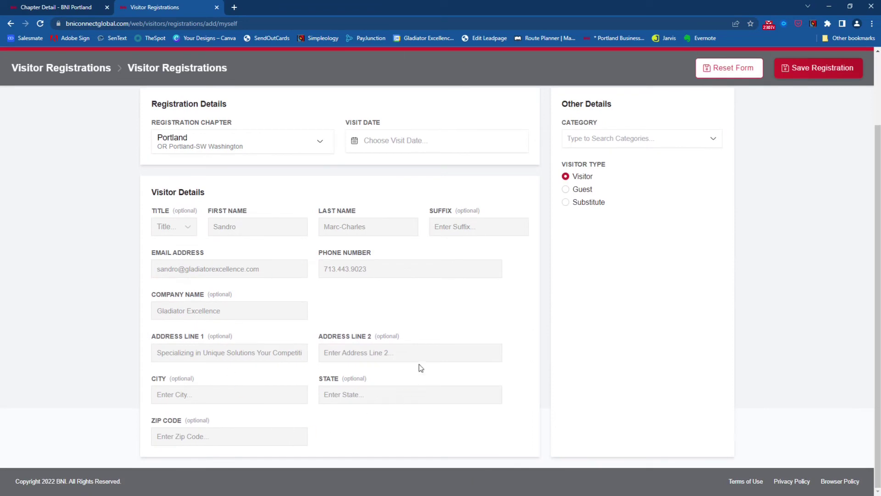
{"action": "scroll", "coordinate": [421, 368], "scroll_direction": "up", "scroll_amount": 2}
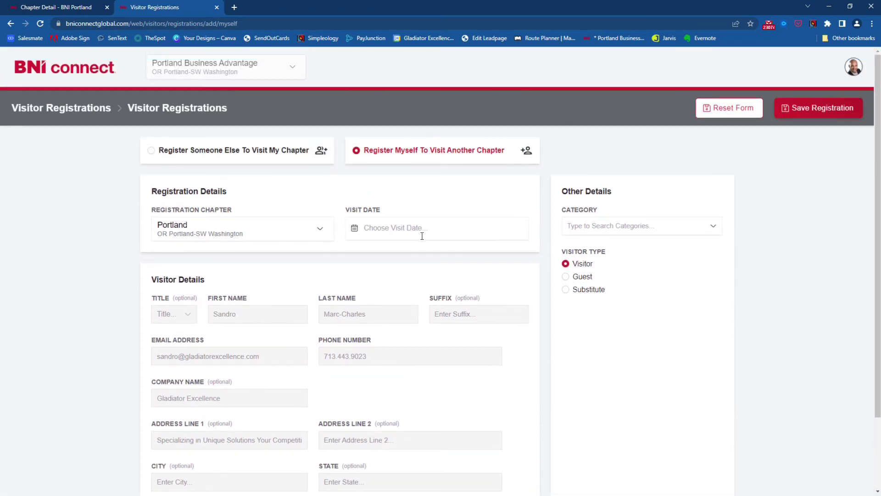
{"action": "left_click", "coordinate": [422, 236]}
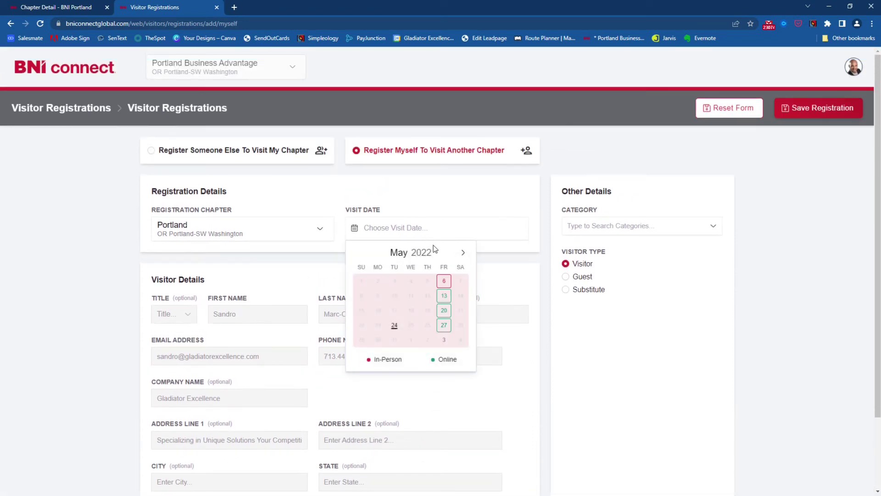
{"action": "left_click", "coordinate": [463, 253]}
{"action": "left_click", "coordinate": [463, 252]}
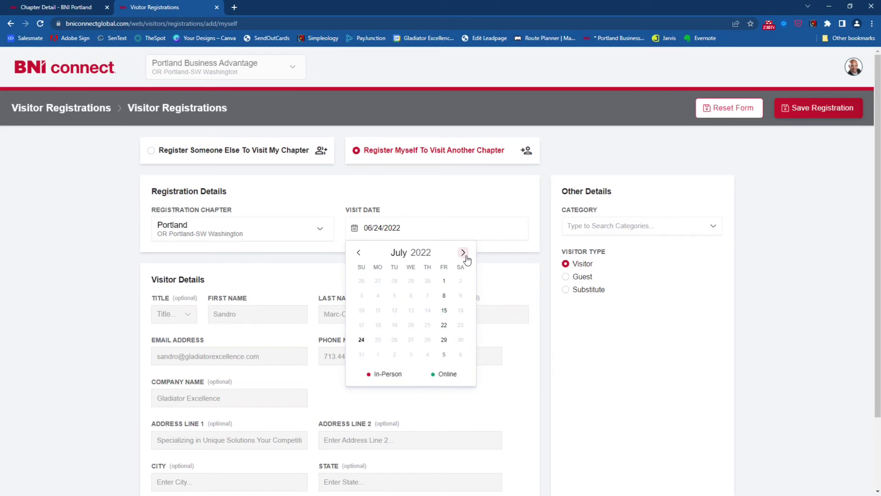
{"action": "left_click", "coordinate": [444, 296]}
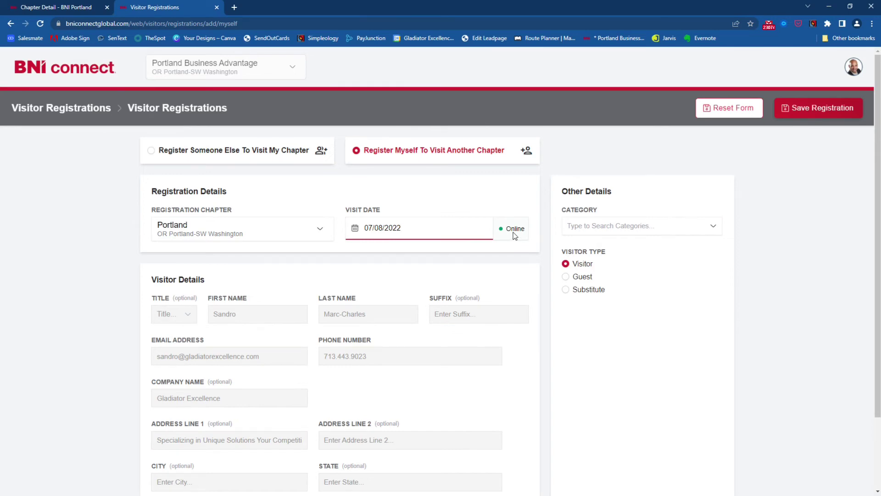
Step: Change the visit date to the in-person meeting on 07/01/2022, and return it to the online meeting on 07/08/2022
{"action": "left_click", "coordinate": [468, 232]}
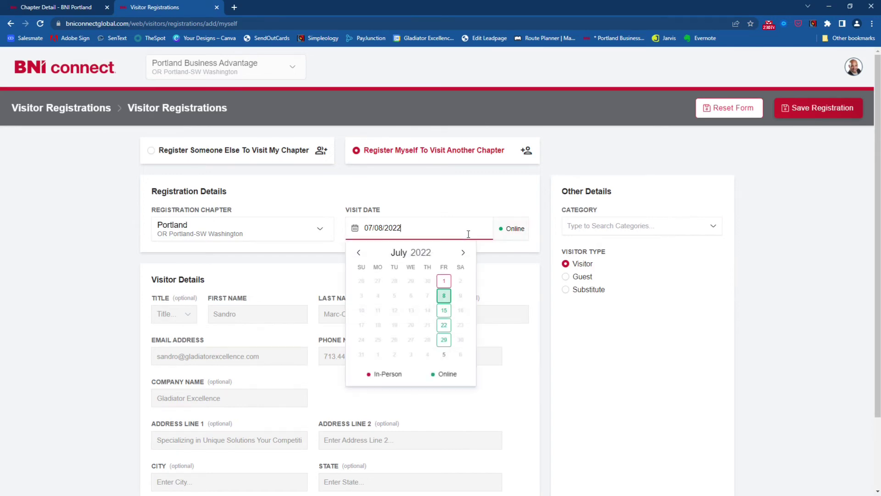
{"action": "left_click", "coordinate": [444, 282]}
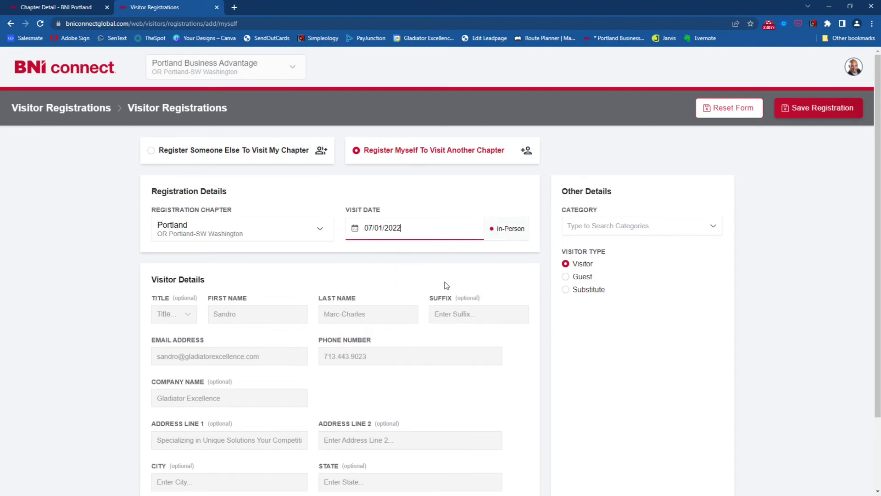
{"action": "left_click", "coordinate": [481, 233]}
{"action": "left_click", "coordinate": [521, 232]}
{"action": "left_click", "coordinate": [476, 239]}
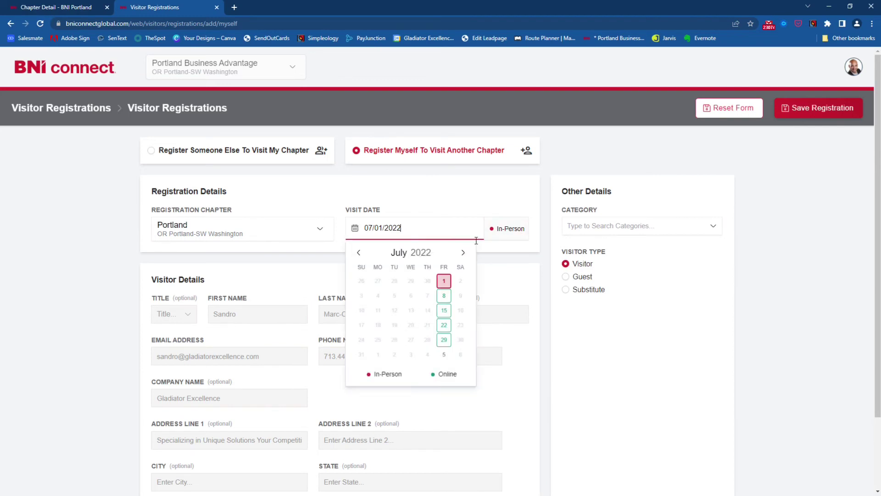
{"action": "left_click", "coordinate": [444, 295]}
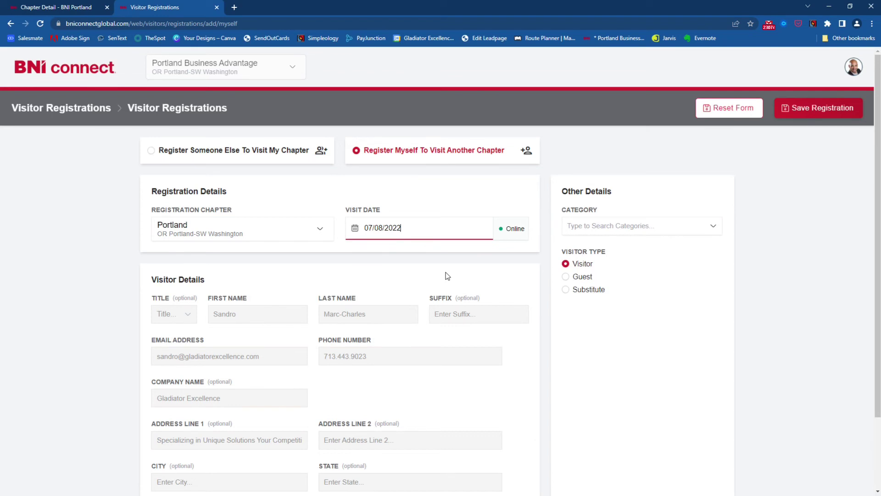
Step: Save the registration with the category Credit Card/Merchant Services and the visitor type Guest
{"action": "left_click", "coordinate": [669, 232]}
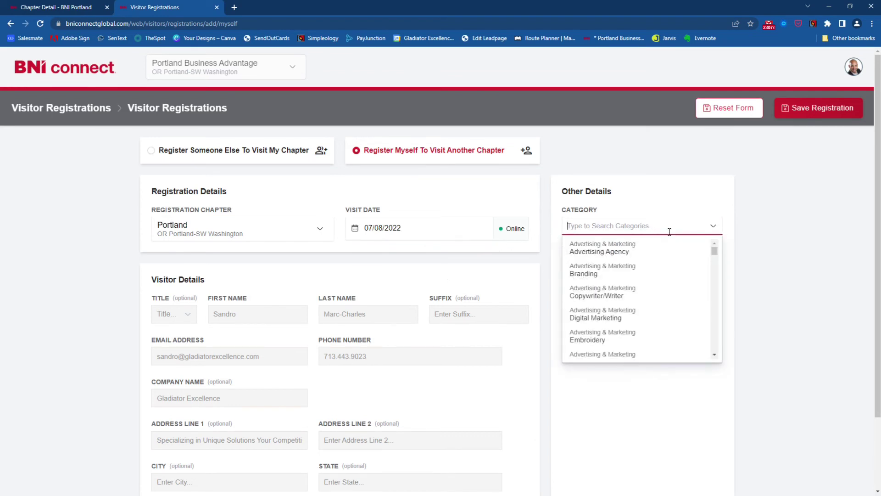
{"action": "type", "text": "merc"}
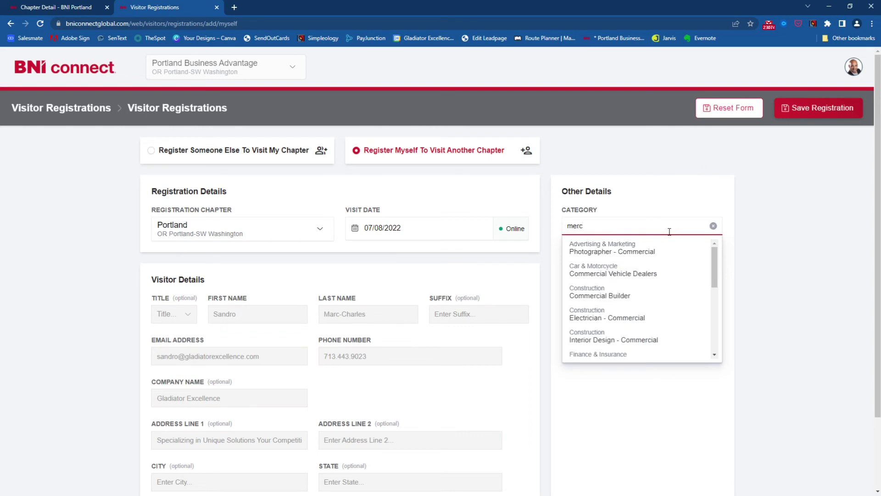
{"action": "type", "text": "han"}
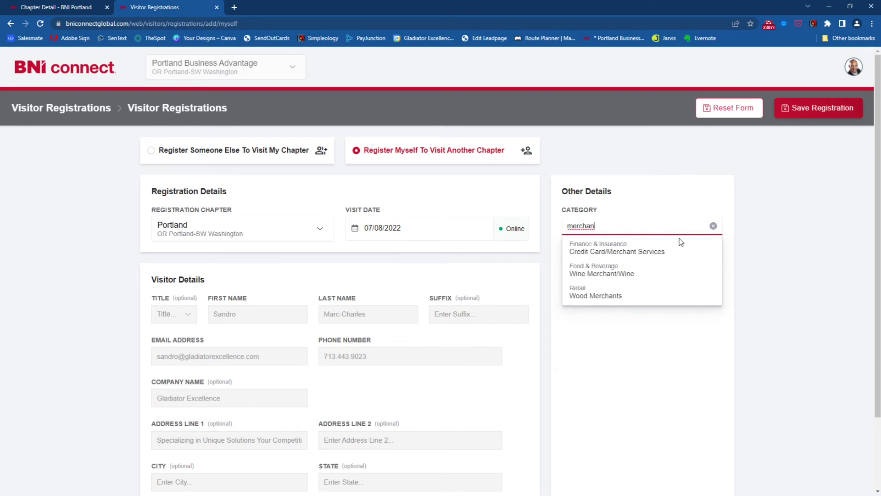
{"action": "left_click", "coordinate": [656, 252]}
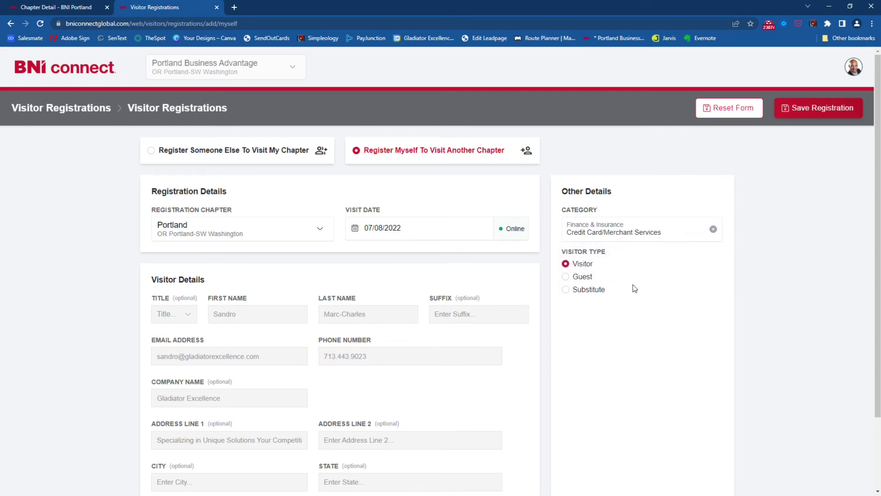
{"action": "left_click", "coordinate": [566, 277]}
{"action": "left_click", "coordinate": [829, 108]}
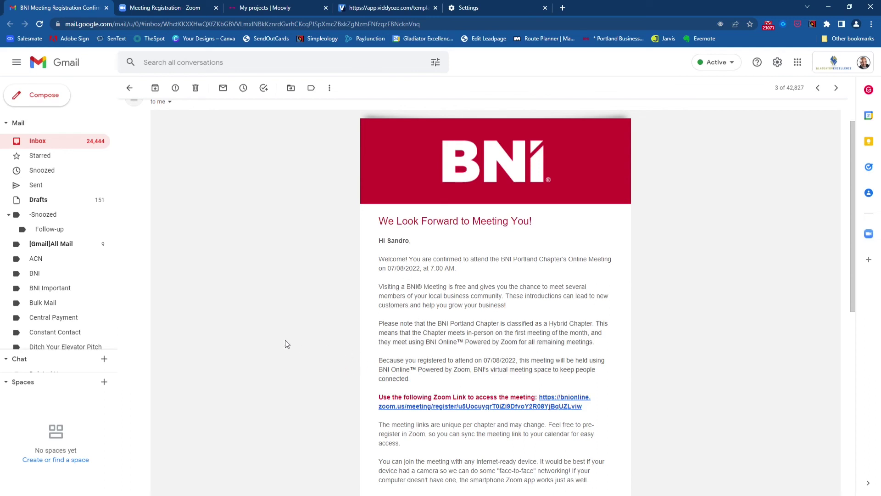
Step: Open the Zoom registration link from the BNI confirmation e-mail in Gmail and select the Jul 8, 2022 07:00 AM session
{"action": "left_click", "coordinate": [455, 406]}
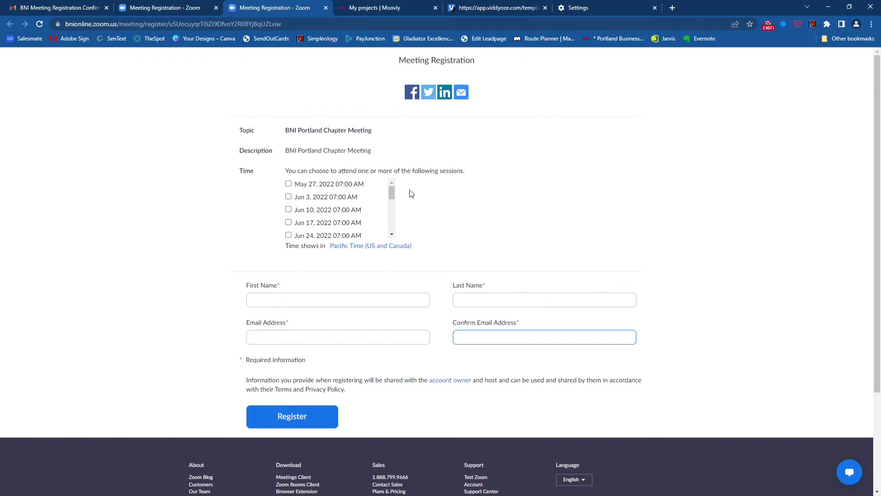
{"action": "left_click_drag", "start_coordinate": [394, 192], "coordinate": [389, 208]}
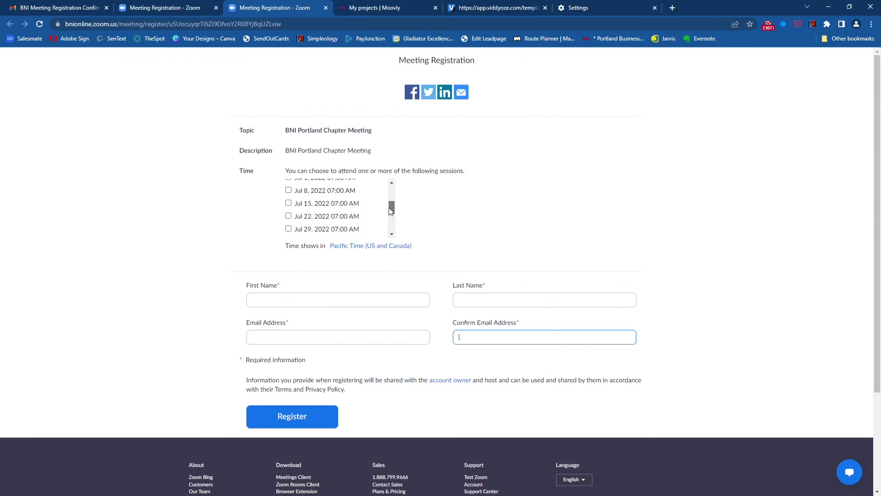
{"action": "left_click", "coordinate": [288, 190]}
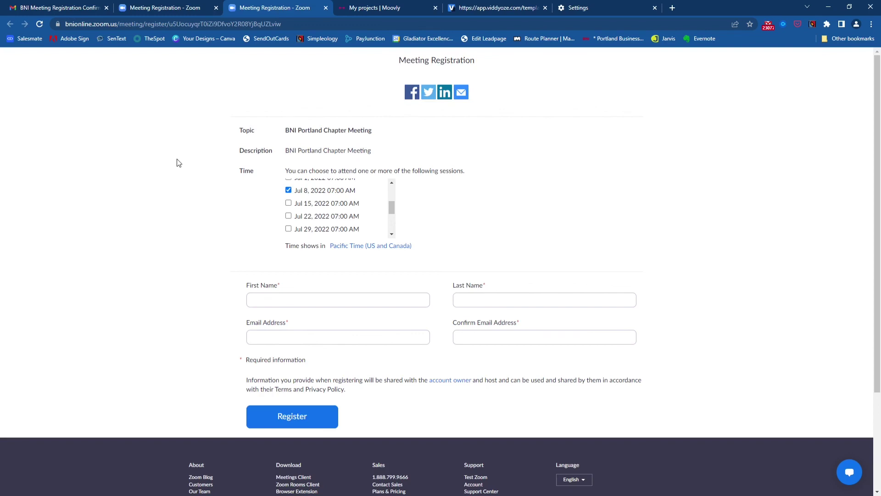
Step: Switch back to Gmail to view the BNI Portland Chapter Meeting Confirmation e-mail
{"action": "left_click", "coordinate": [69, 7]}
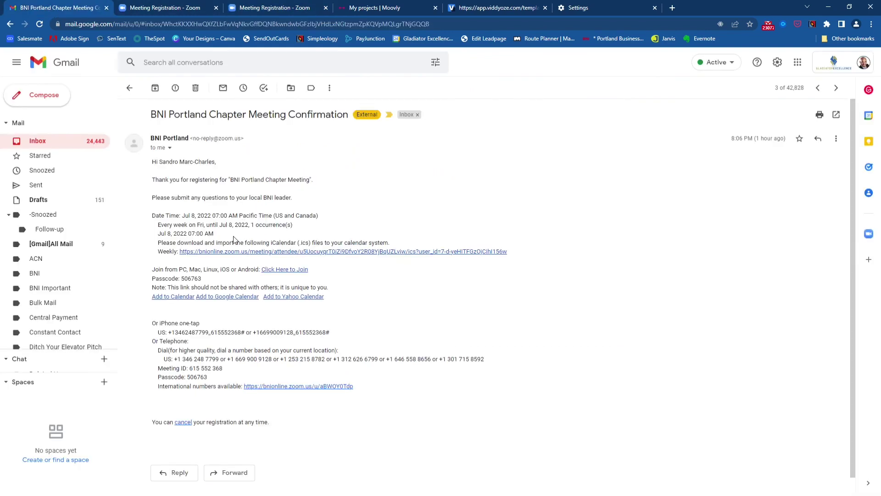